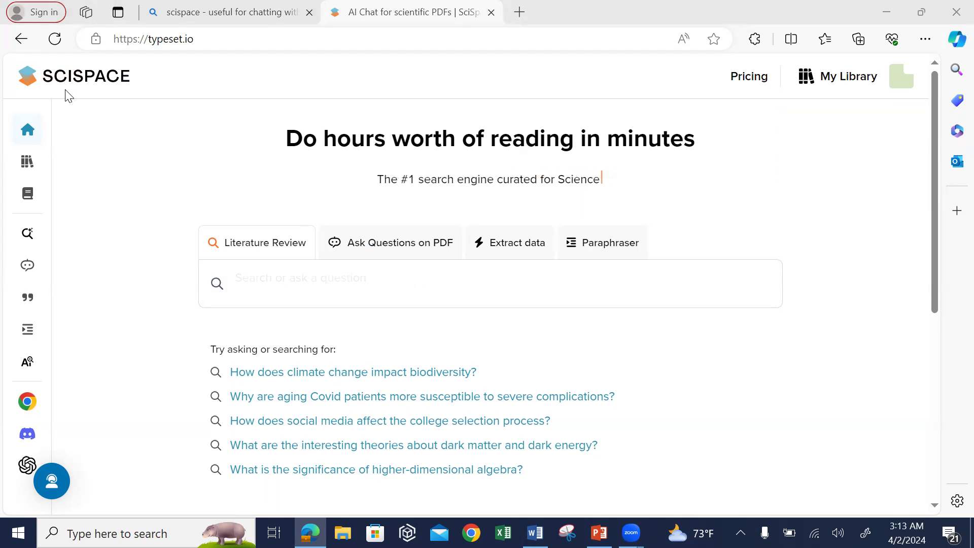
Open the Paraphraser tool and clear its existing input and output to create a new session.
mouse_move(13, 131)
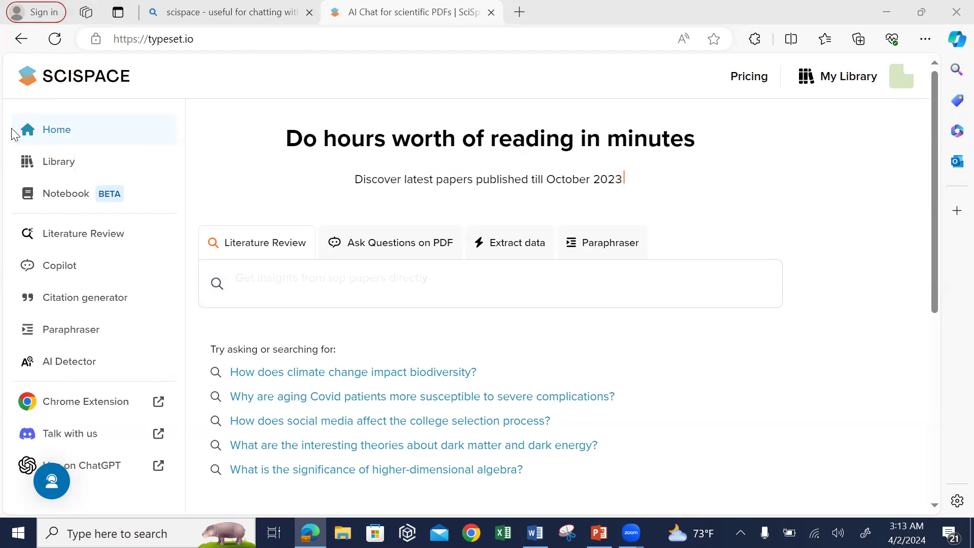
left_click(79, 331)
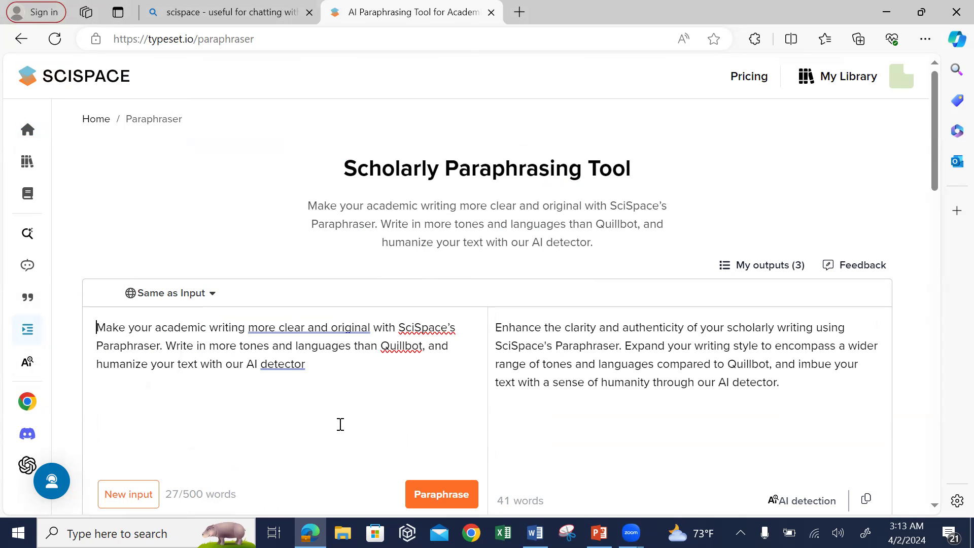
left_click_drag(337, 382, 88, 333)
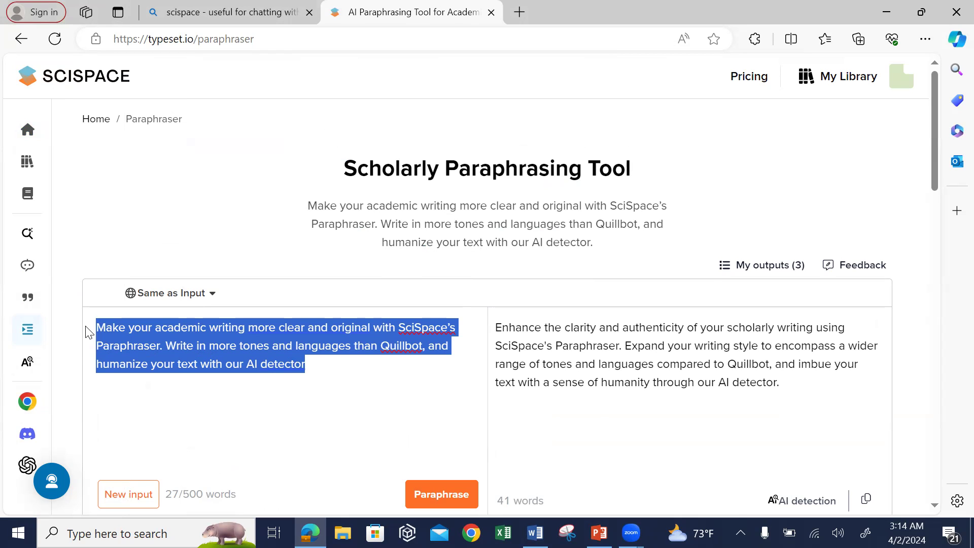
left_click(122, 500)
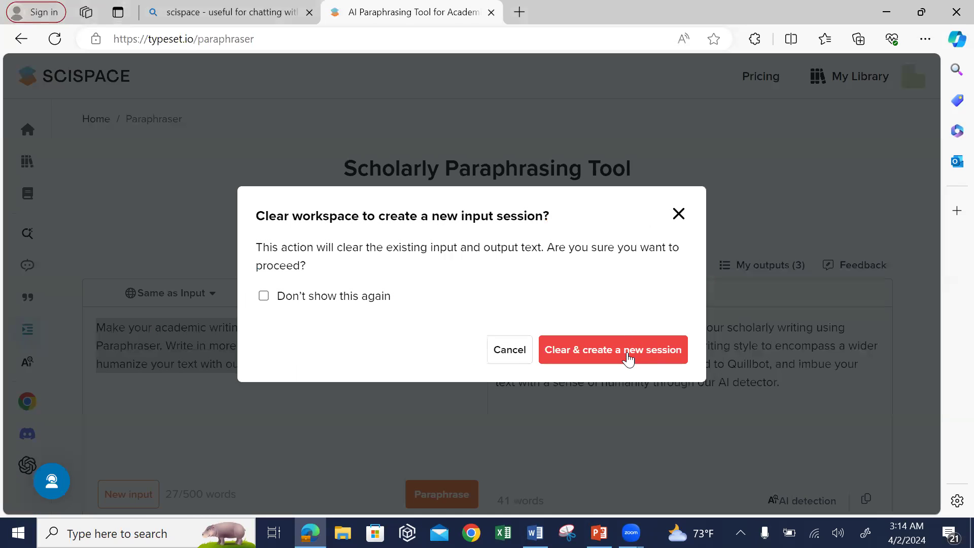
left_click(629, 351)
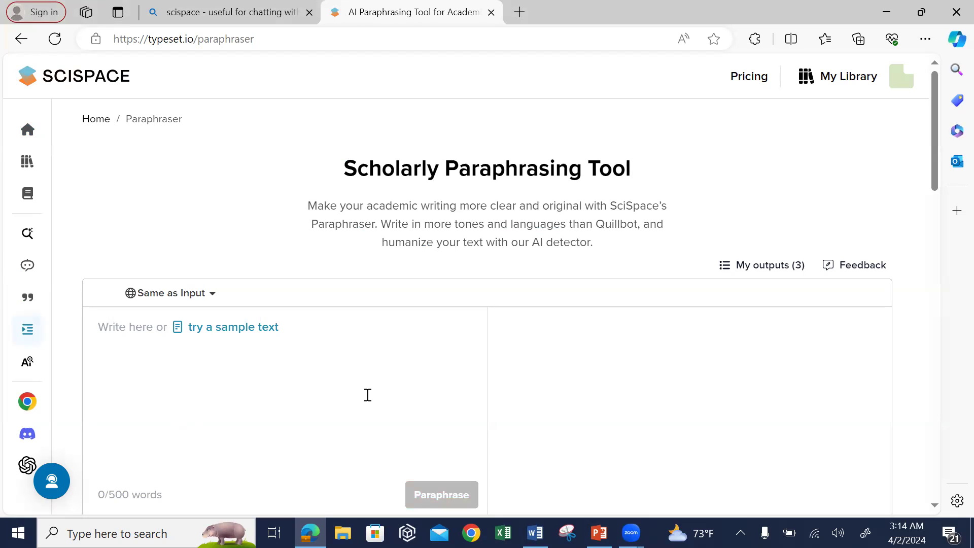
Check the word limit shown for the empty paraphraser input.
scroll(367, 395, "down", 2)
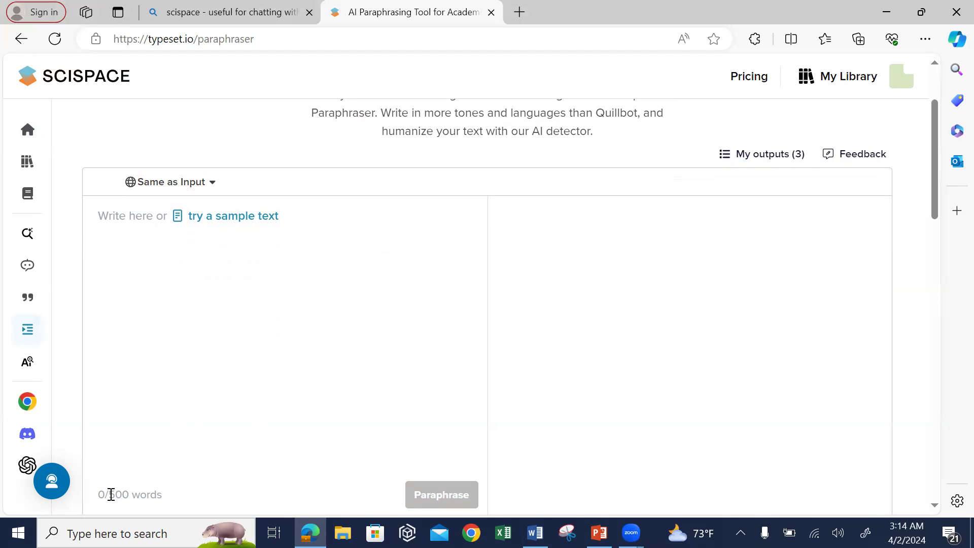
left_click_drag(109, 495, 174, 498)
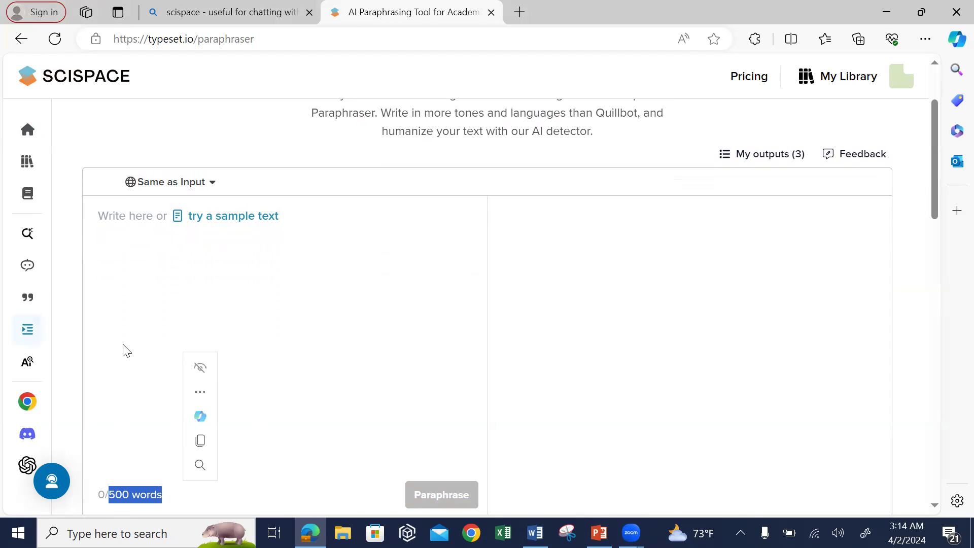
left_click(127, 331)
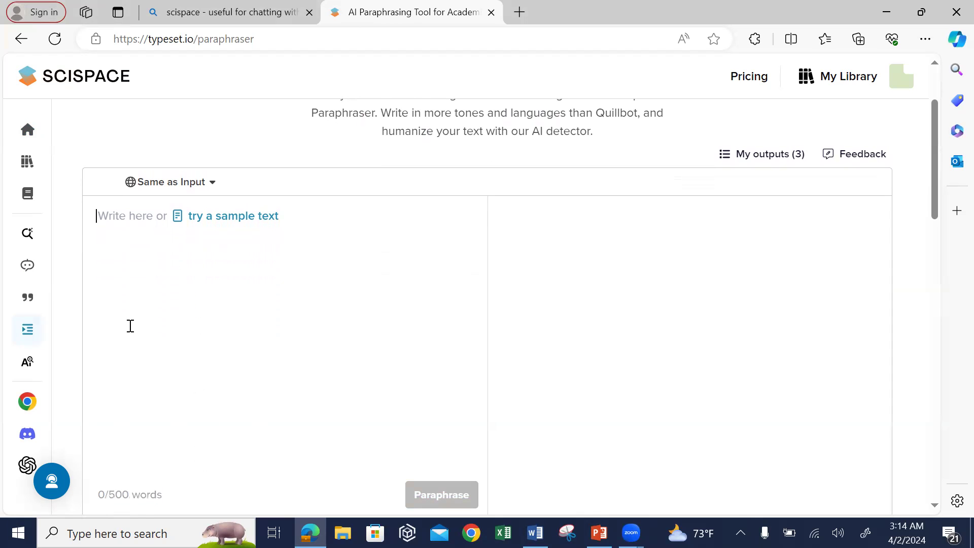
Copy the description paragraph under the Scholarly Paraphrasing Tool heading into the input and paraphrase it.
scroll(211, 218, "up", 3)
left_click_drag(304, 205, 605, 255)
key("ctrl+c")
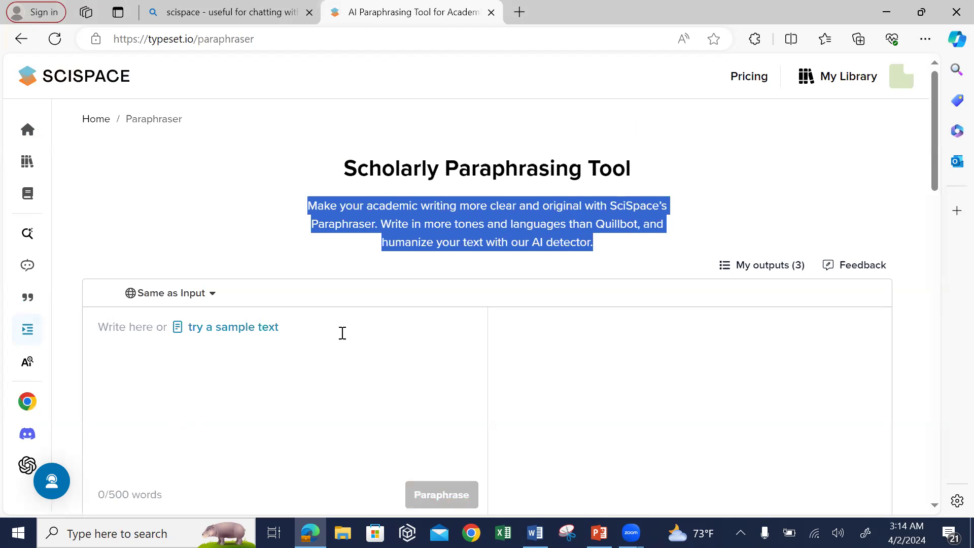
scroll(182, 376, "down", 2)
left_click(152, 216)
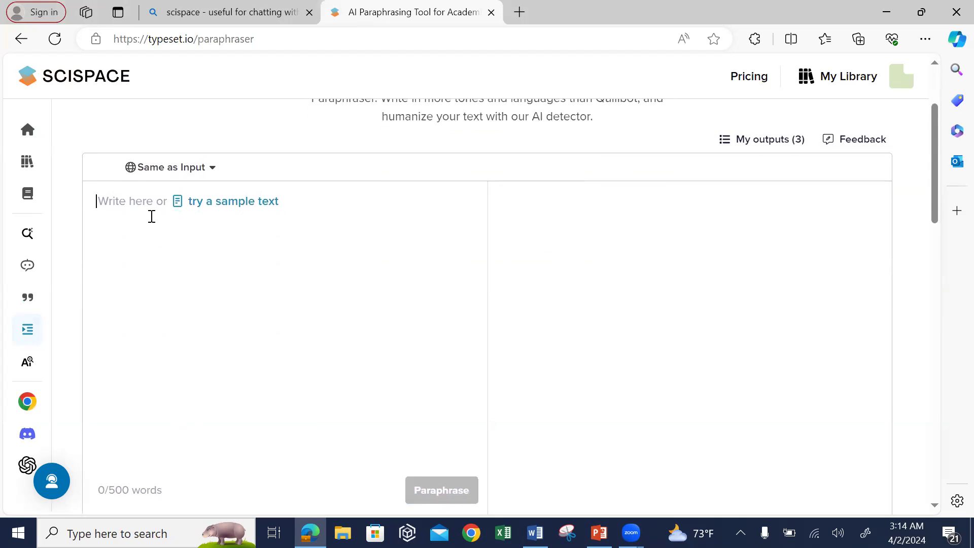
key("ctrl+v")
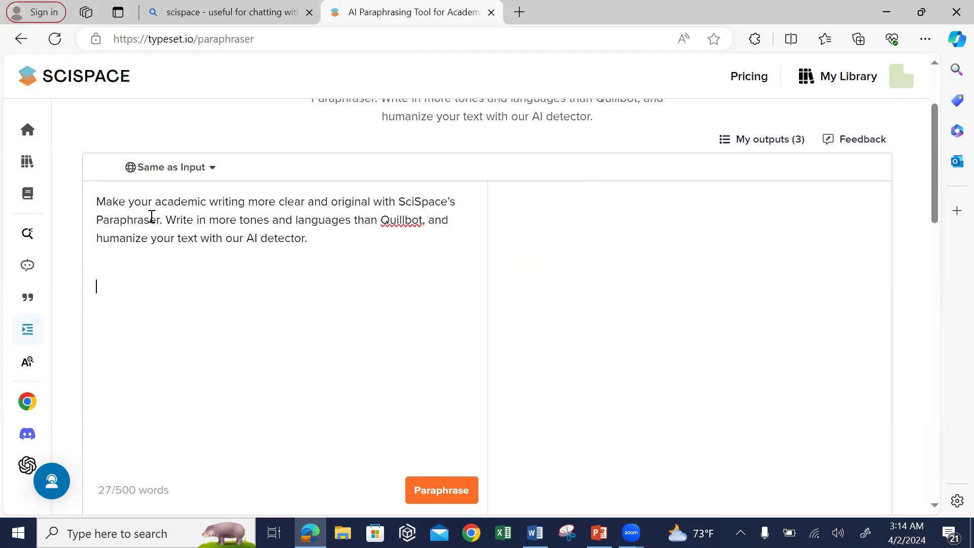
scroll(151, 216, "down", 2)
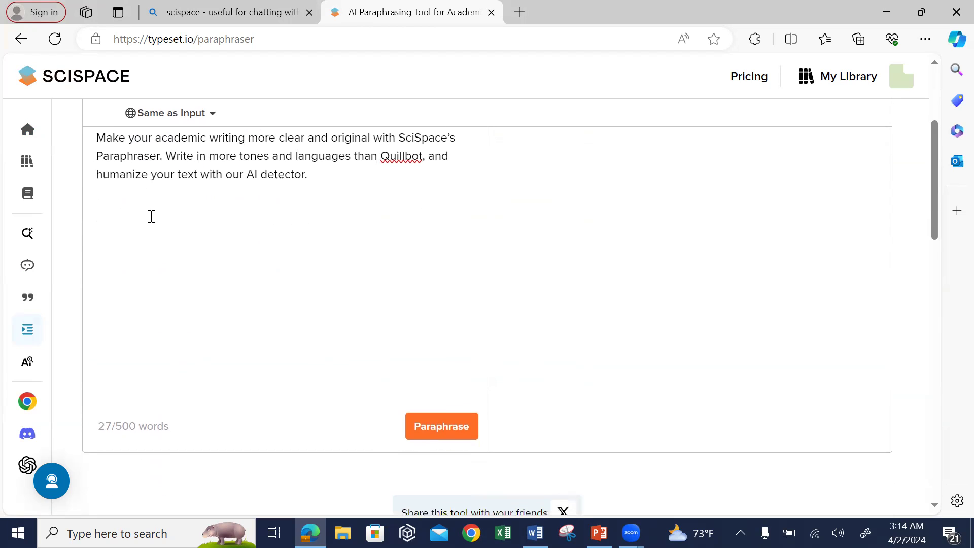
left_click(429, 428)
scroll(429, 427, "up", 1)
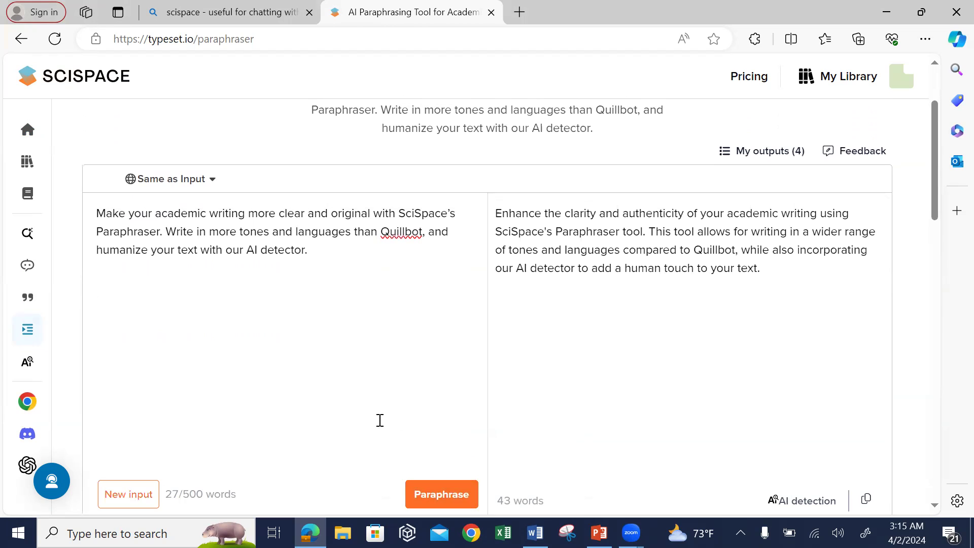
Compare the input and output word counts and review the paraphrased text.
left_click_drag(176, 494, 165, 494)
scroll(357, 411, "down", 1)
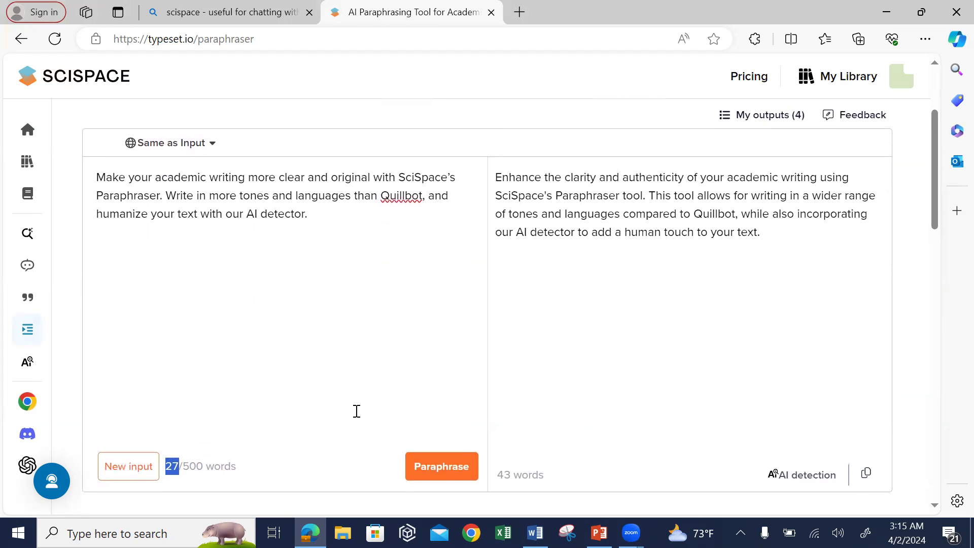
mouse_move(504, 474)
left_mouse_down()
mouse_move(540, 476)
mouse_move(496, 474)
left_mouse_up()
left_click(555, 481)
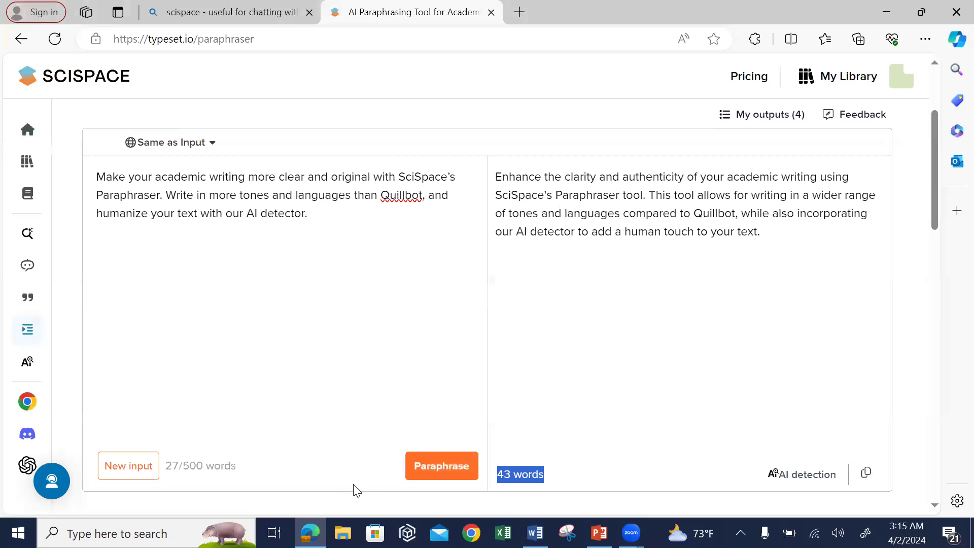
left_click_drag(780, 242, 495, 175)
Clear the workspace for a new session, paste the same description paragraph as input and paraphrase it again.
left_click_drag(375, 210, 96, 181)
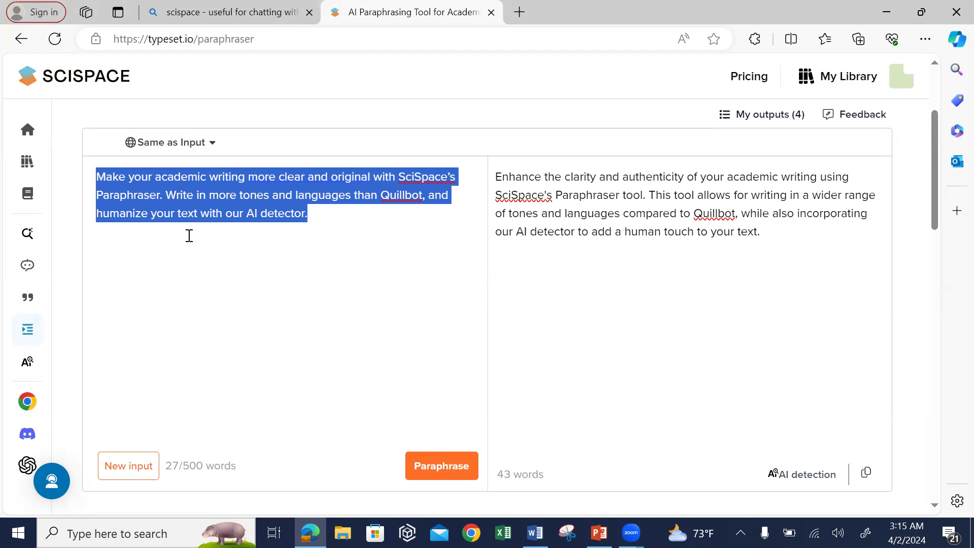
scroll(294, 329, "down", 3)
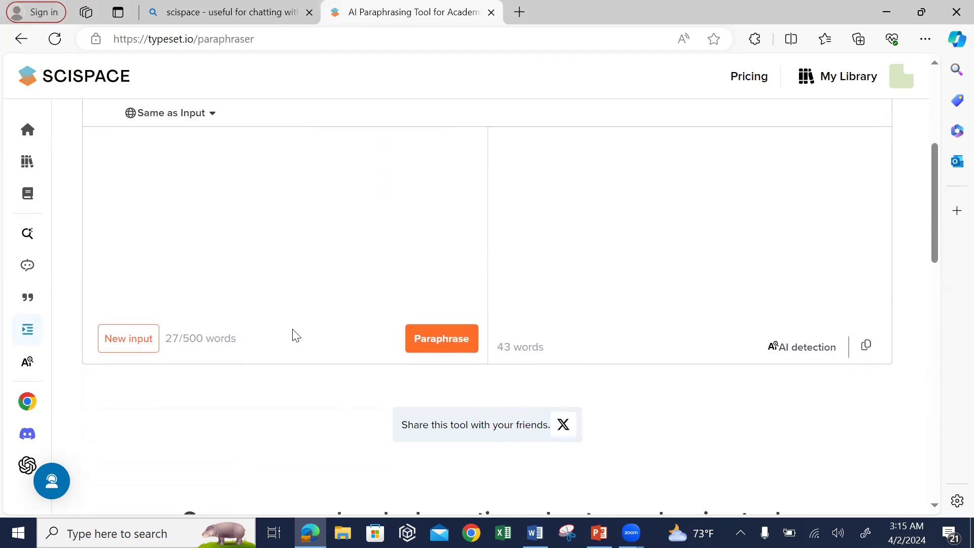
left_click(123, 343)
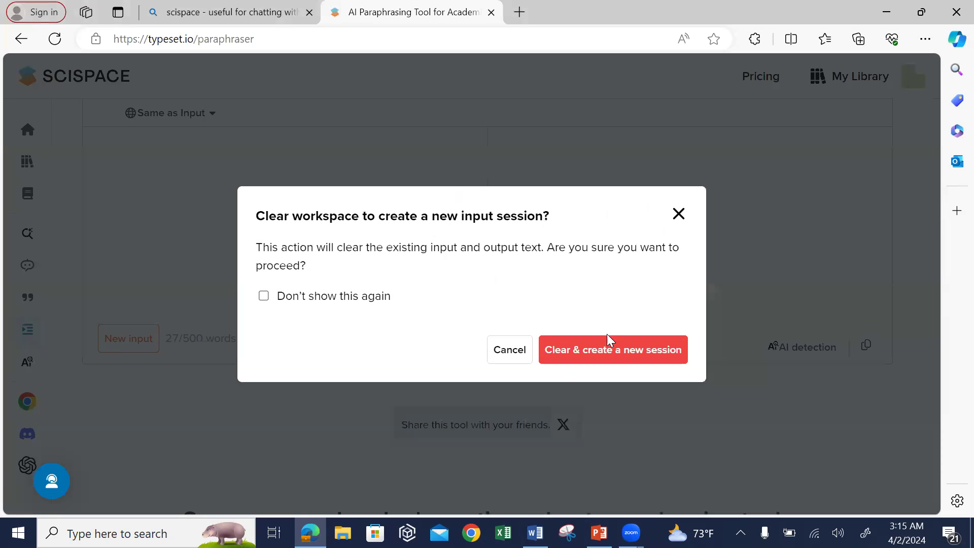
left_click(624, 355)
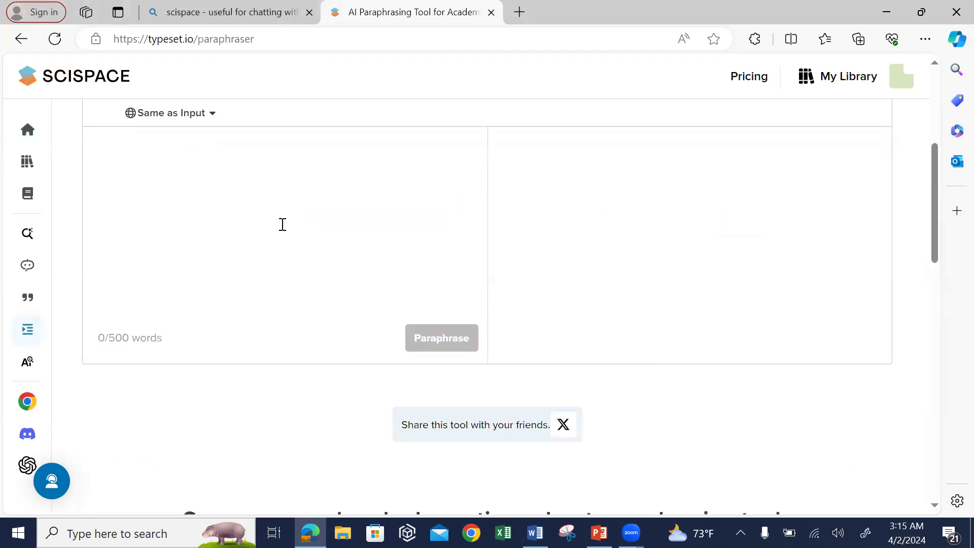
scroll(281, 224, "up", 3)
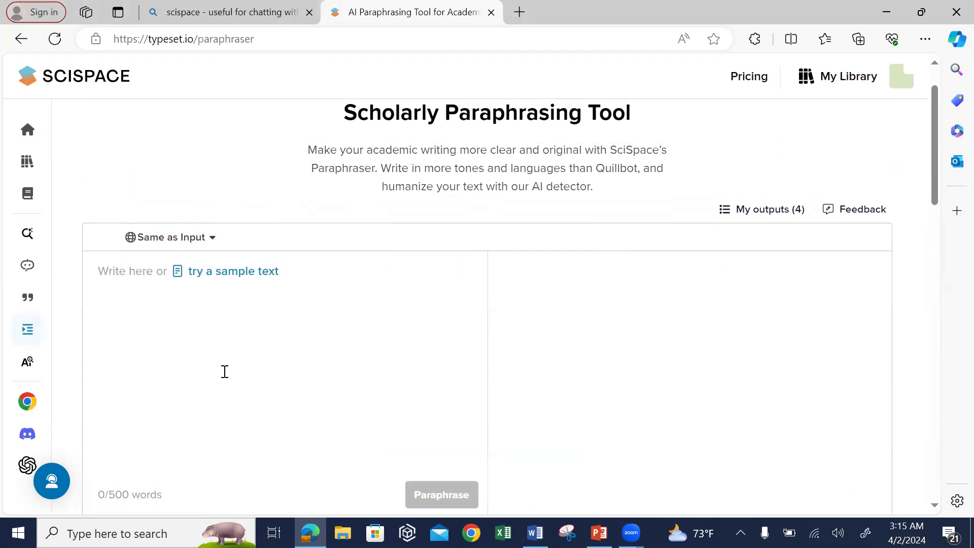
key("ctrl+v")
left_click(441, 496)
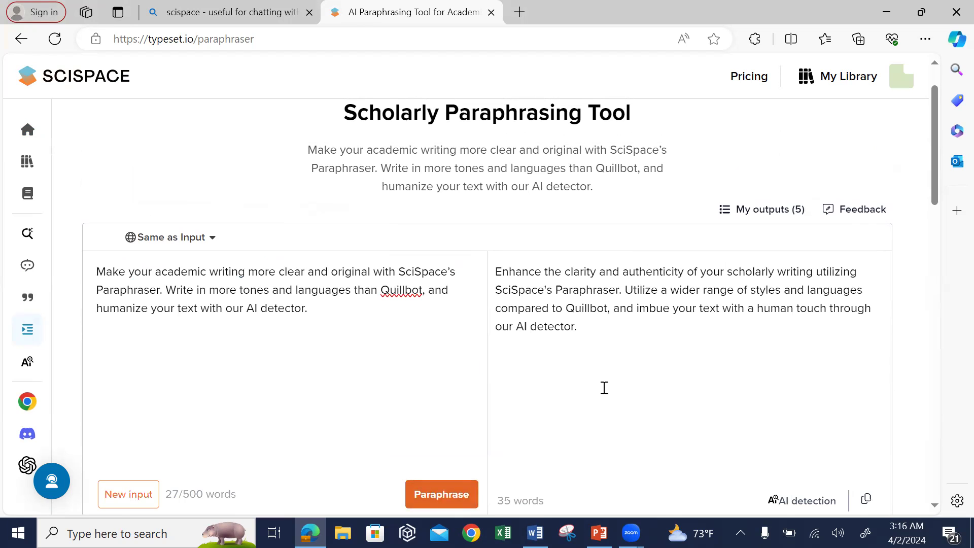
Copy the paraphrased output into a new input session, paraphrase it once more and select the resulting text.
left_click(588, 326)
left_click_drag(585, 323, 494, 276)
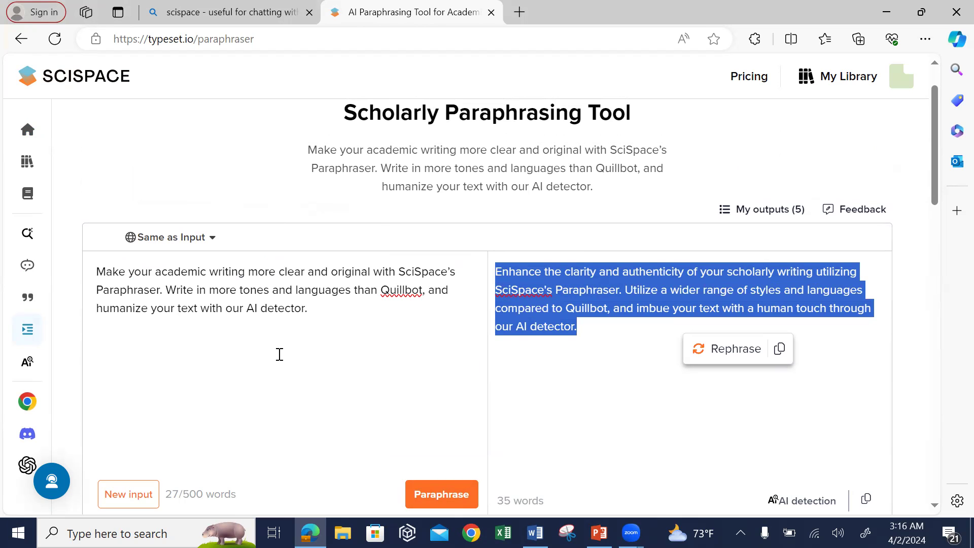
scroll(278, 354, "down", 2)
left_click(134, 464)
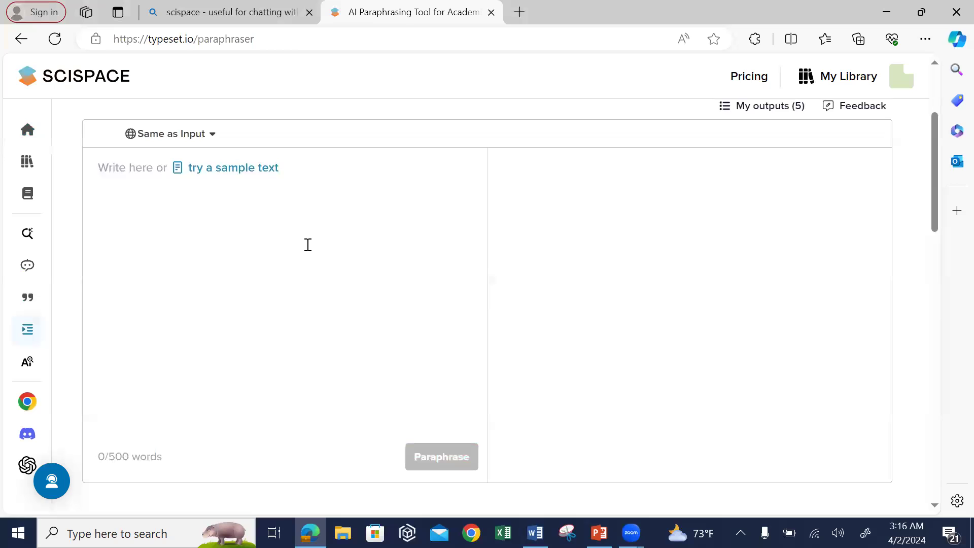
key("ctrl+v")
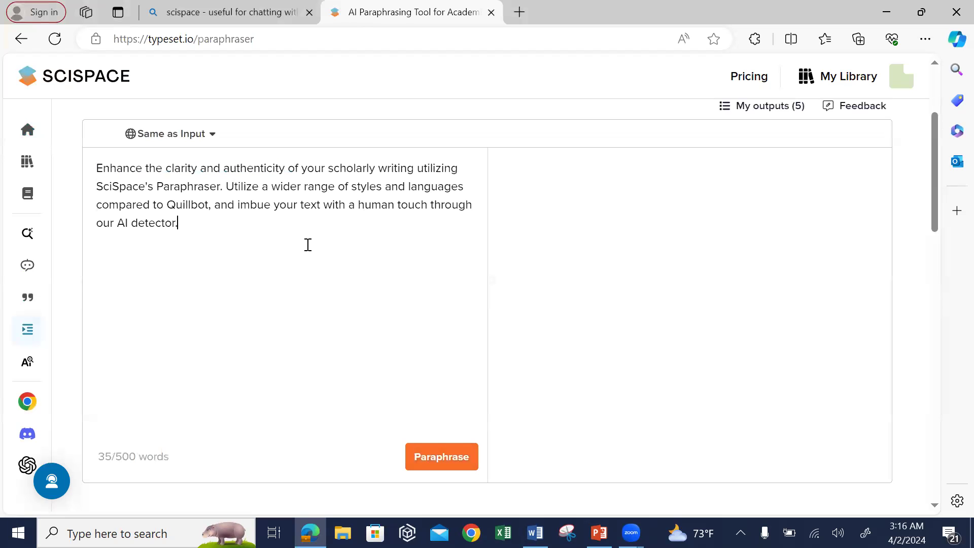
left_click(458, 468)
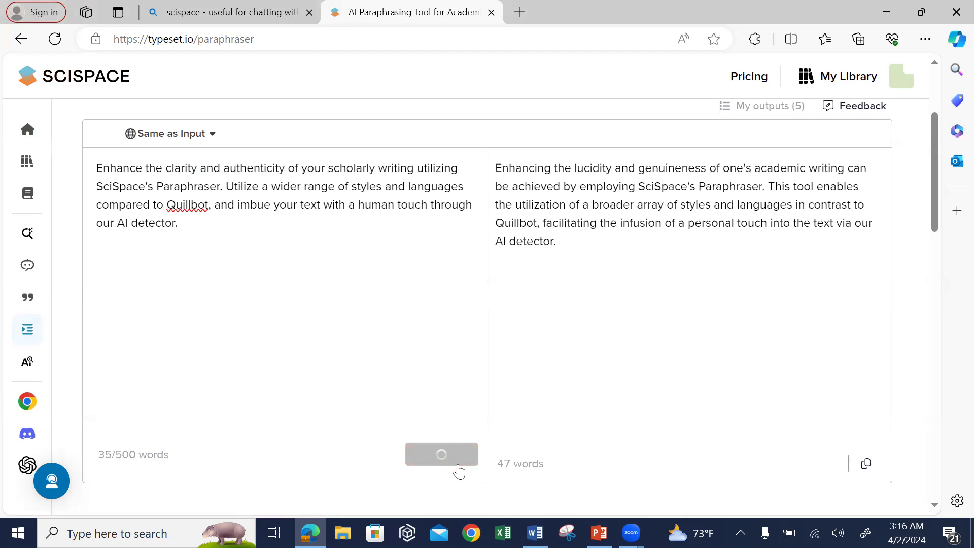
left_click_drag(558, 243, 492, 173)
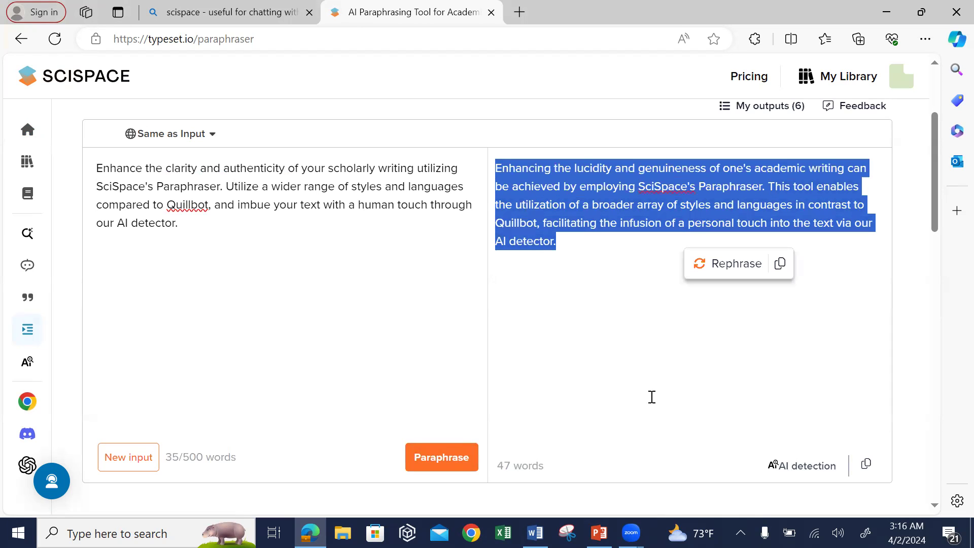